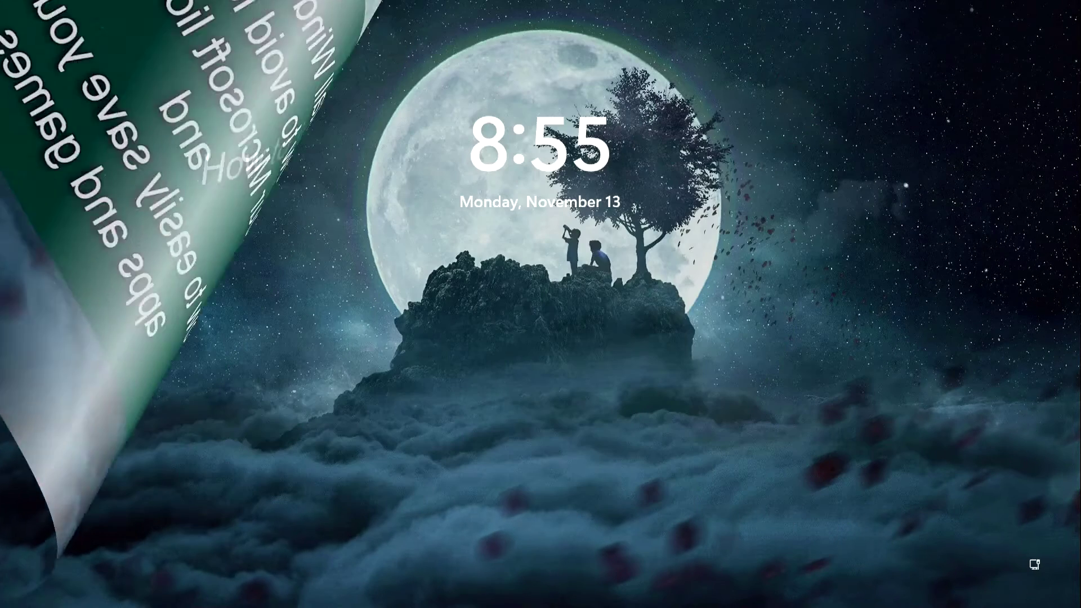
Dismiss the lock screen and sign in to the user account with the PIN.
key("Return")
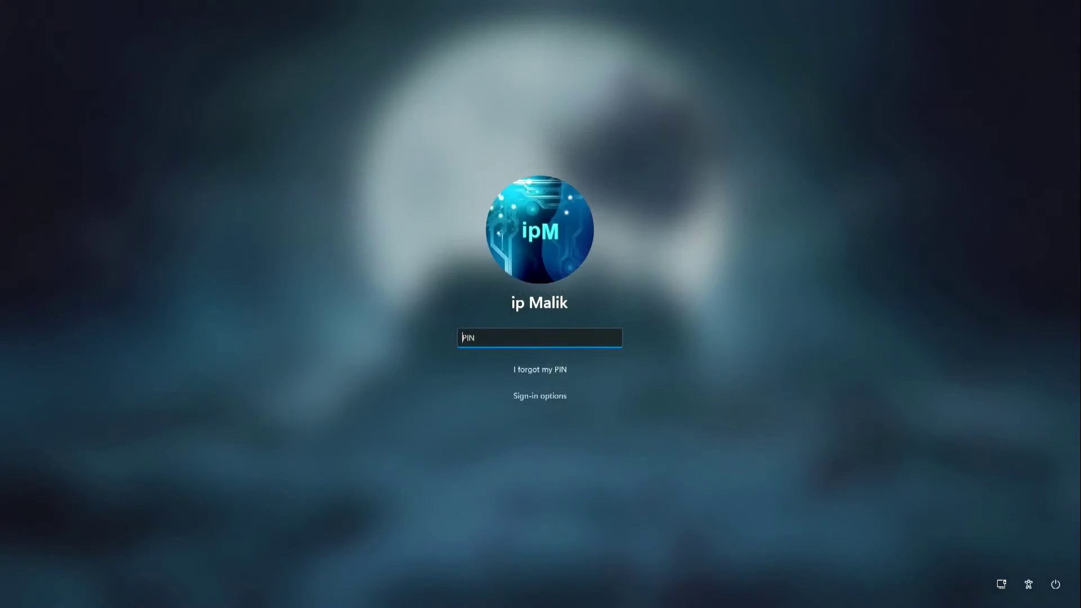
type("1")
type("111")
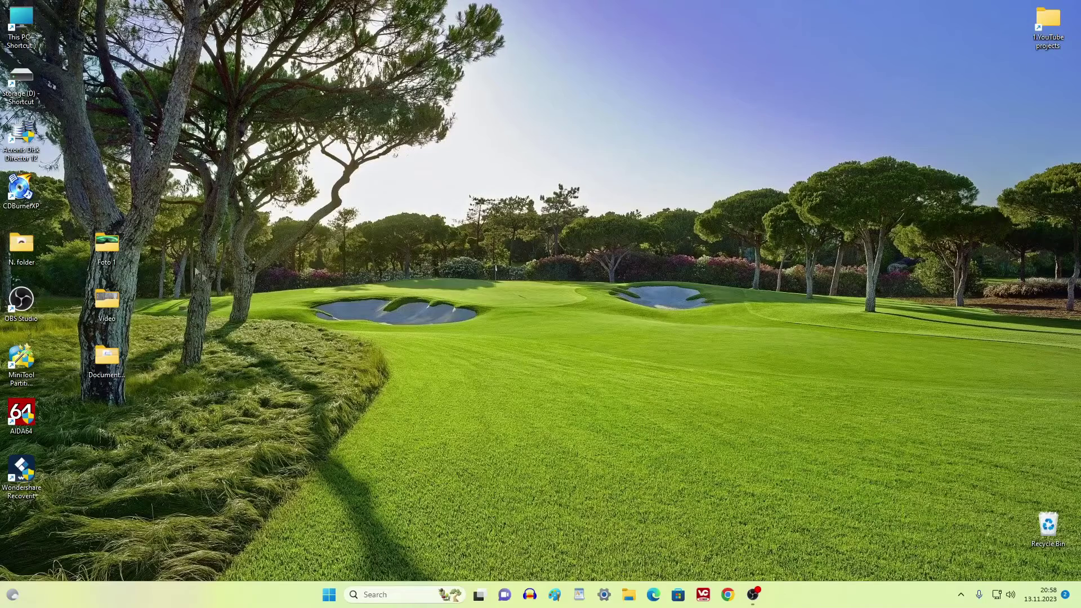
Select, then deselect, the three personal desktop folders and the desktop shortcuts to review them.
left_click_drag(155, 225, 86, 387)
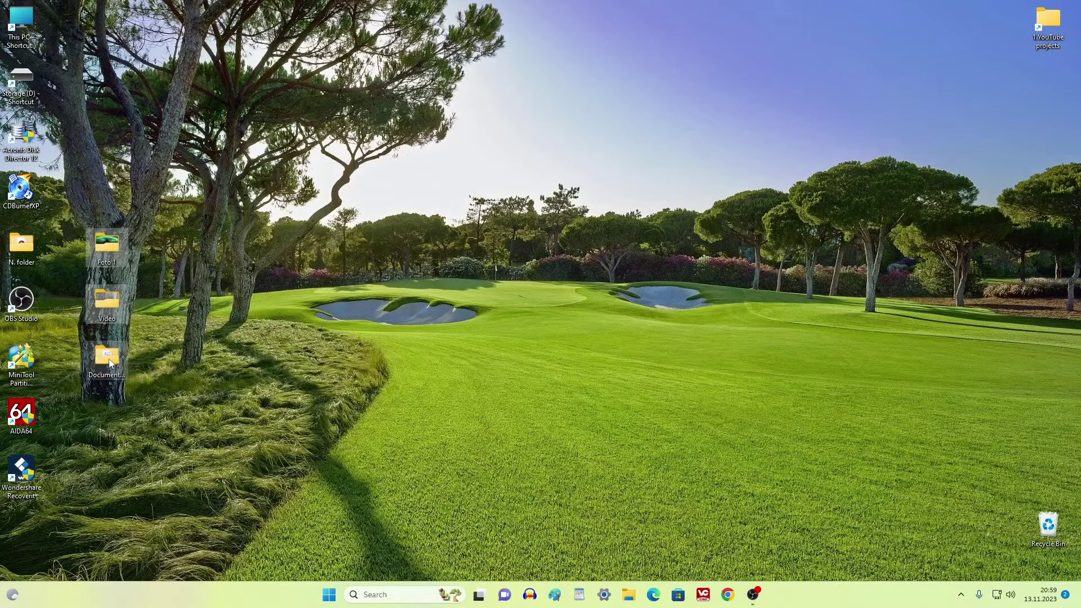
left_click(108, 337)
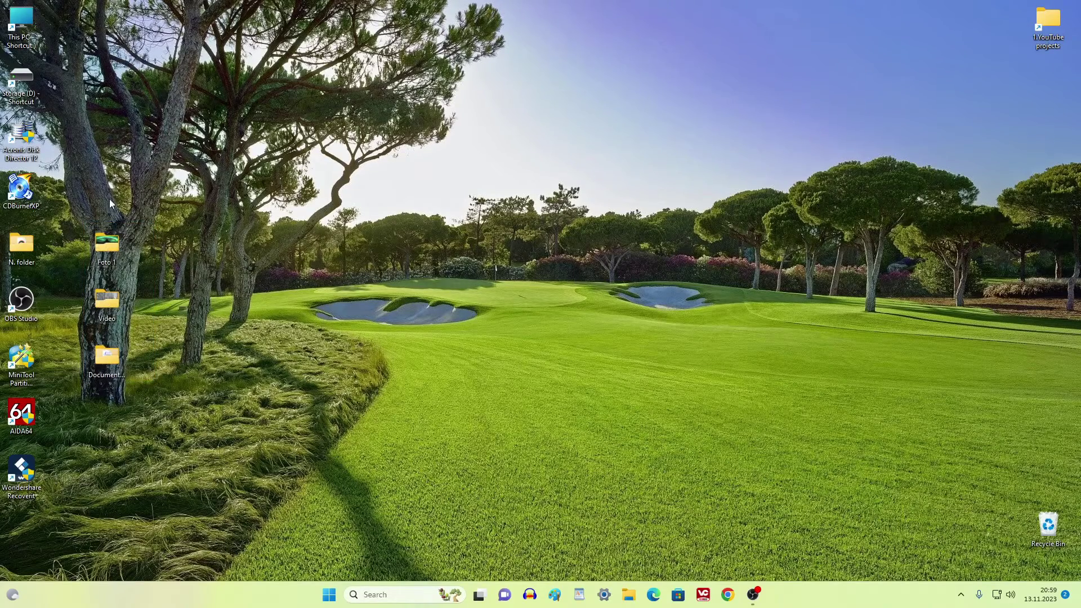
mouse_move(57, 54)
left_mouse_down()
mouse_move(62, 158)
mouse_move(23, 506)
left_mouse_up()
left_click(76, 510)
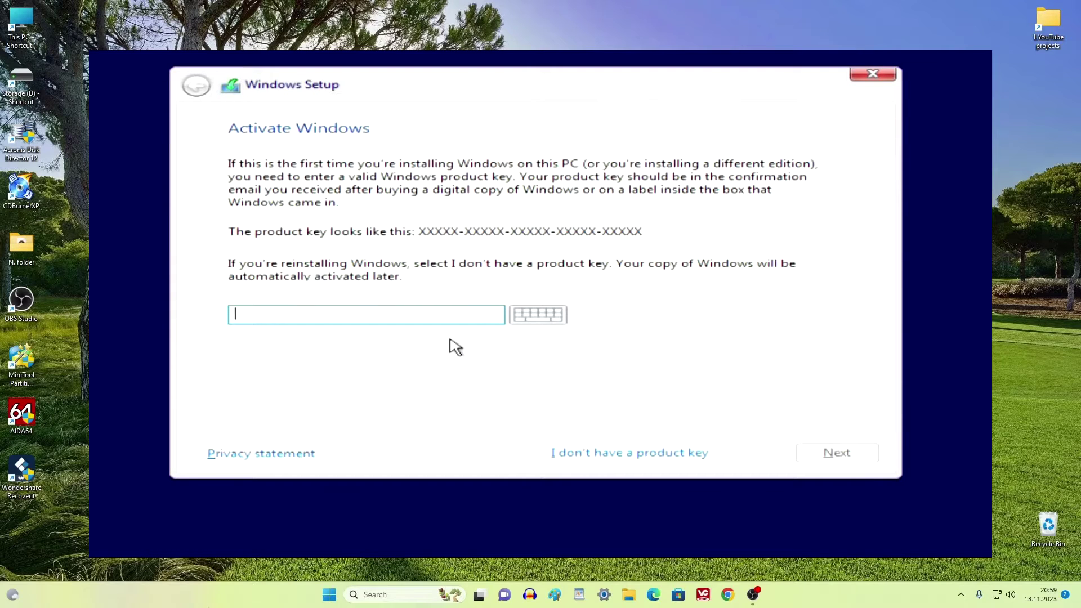
Skip product key entry with 'I don't have a product key'.
left_click(605, 456)
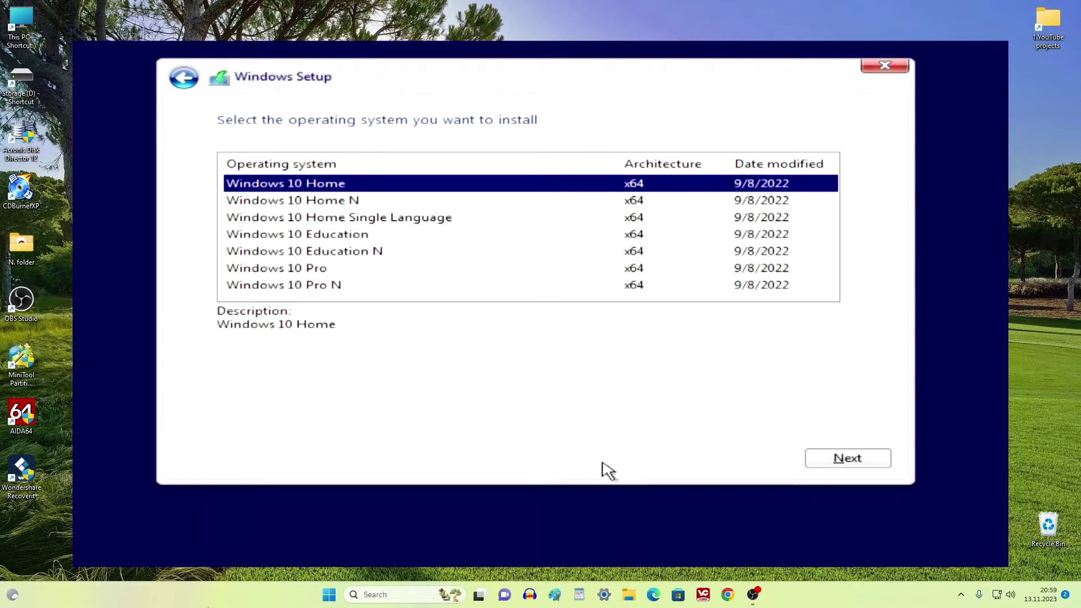
Choose the Windows 10 Pro edition and continue to the install-location page.
left_click(321, 271)
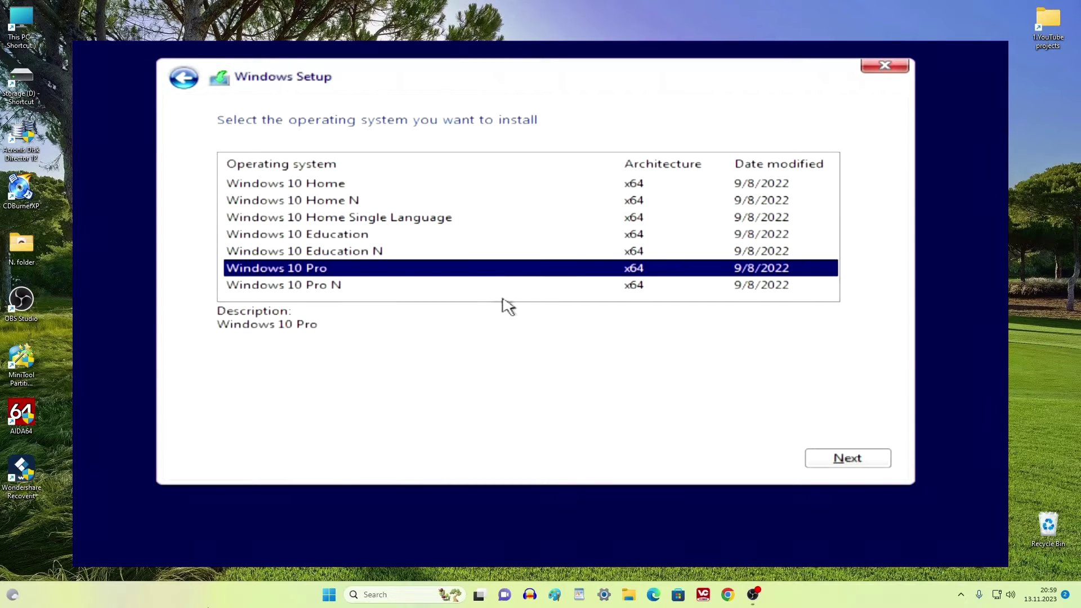
left_click(847, 459)
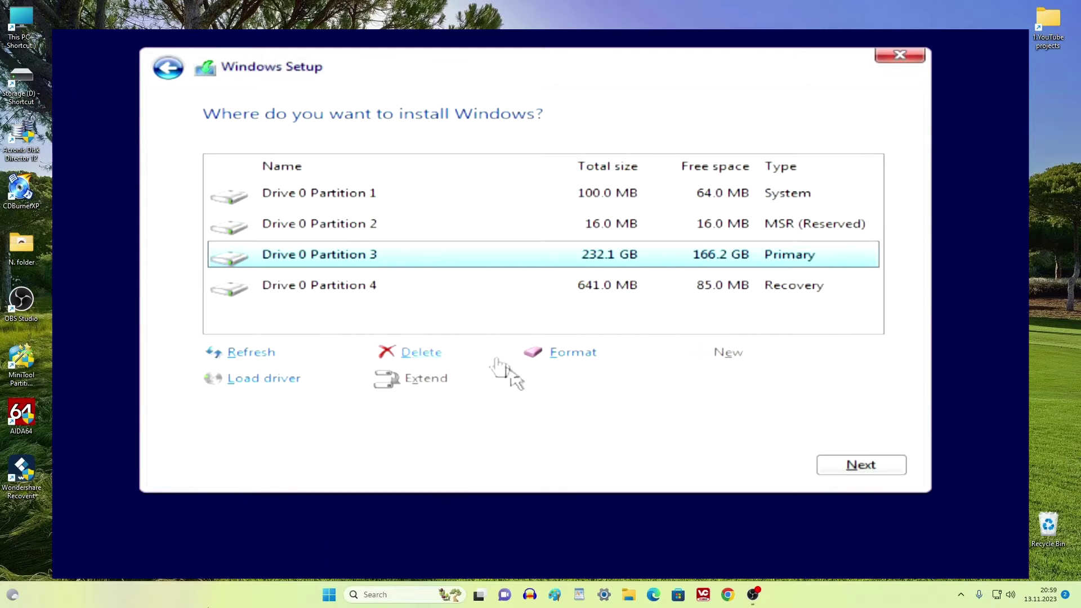
Install onto Drive 0 Partition 3, accepting that old files move to Windows.old.
left_click(835, 471)
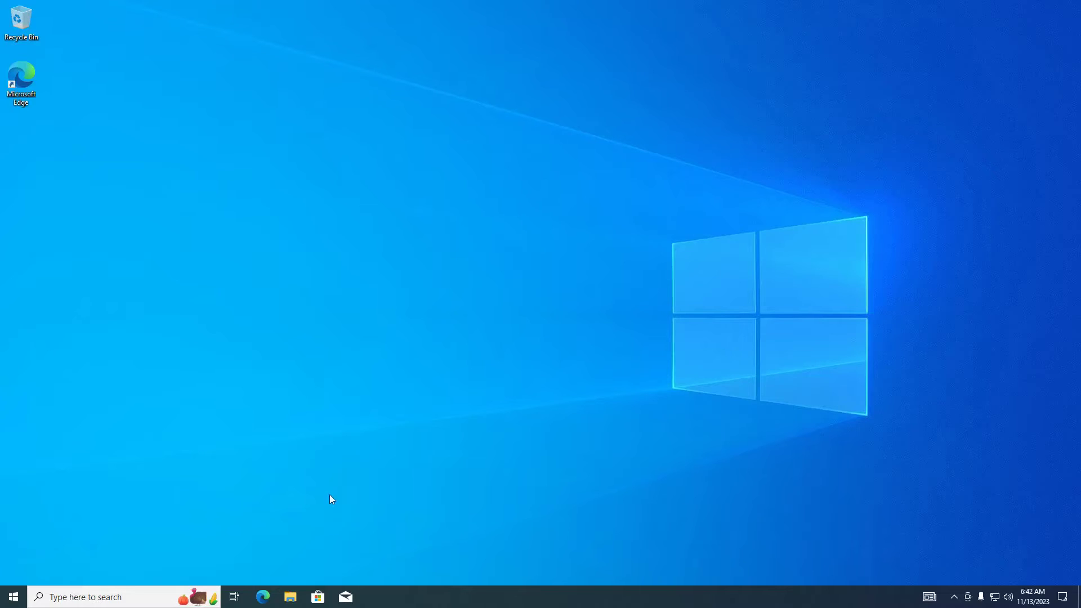
left_click(11, 599)
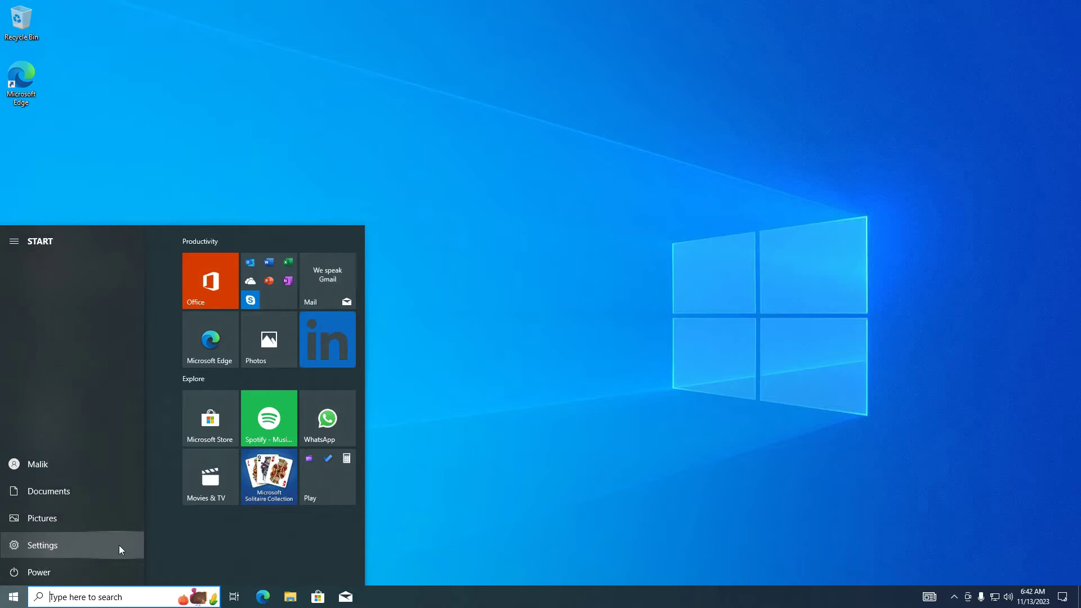
left_click(119, 545)
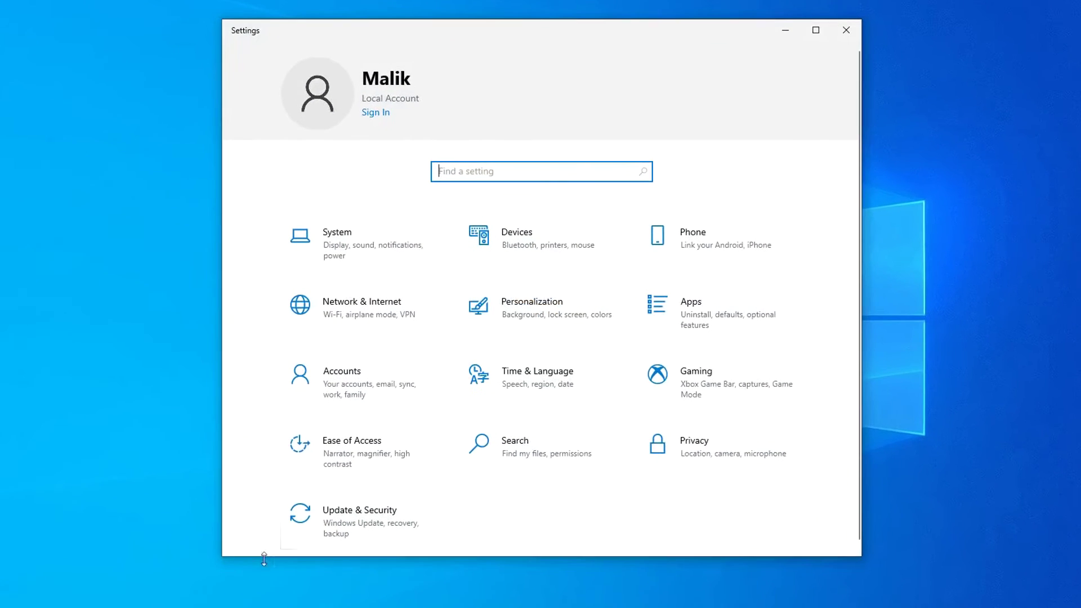
left_click(364, 527)
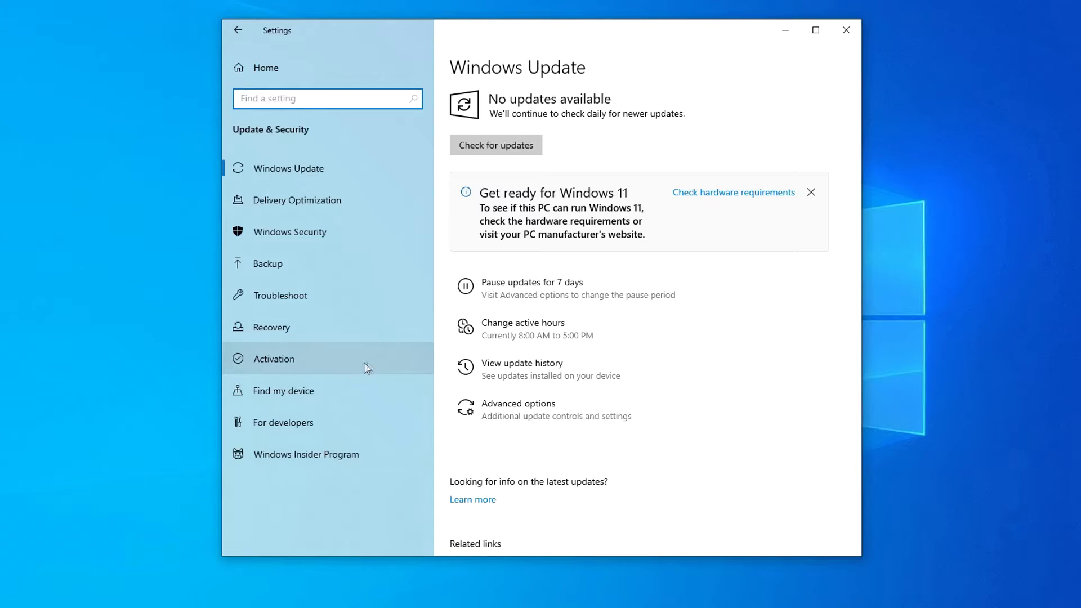
left_click(388, 361)
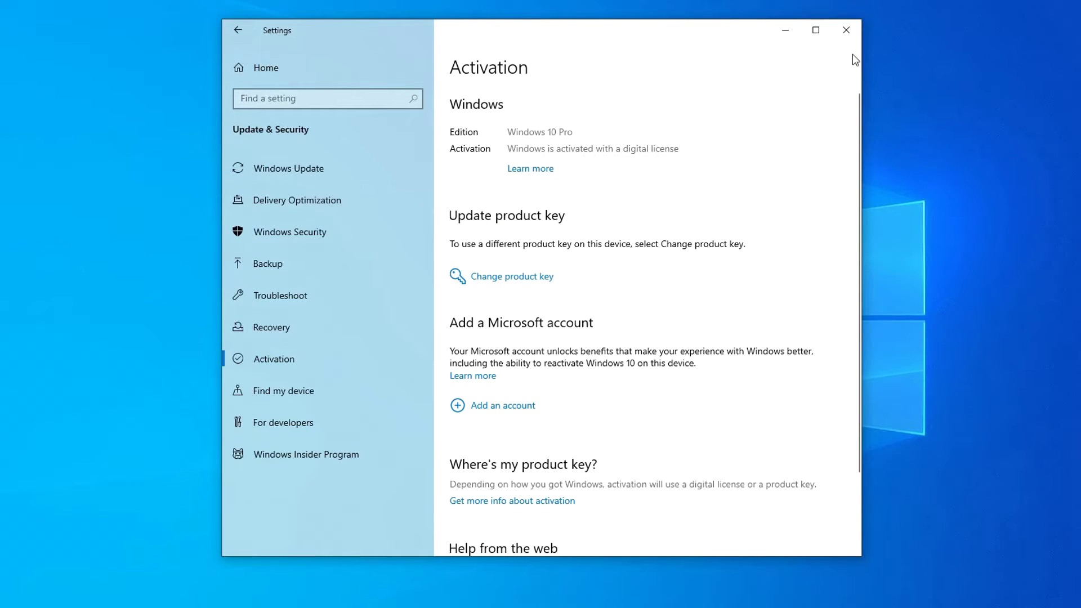
left_click(847, 31)
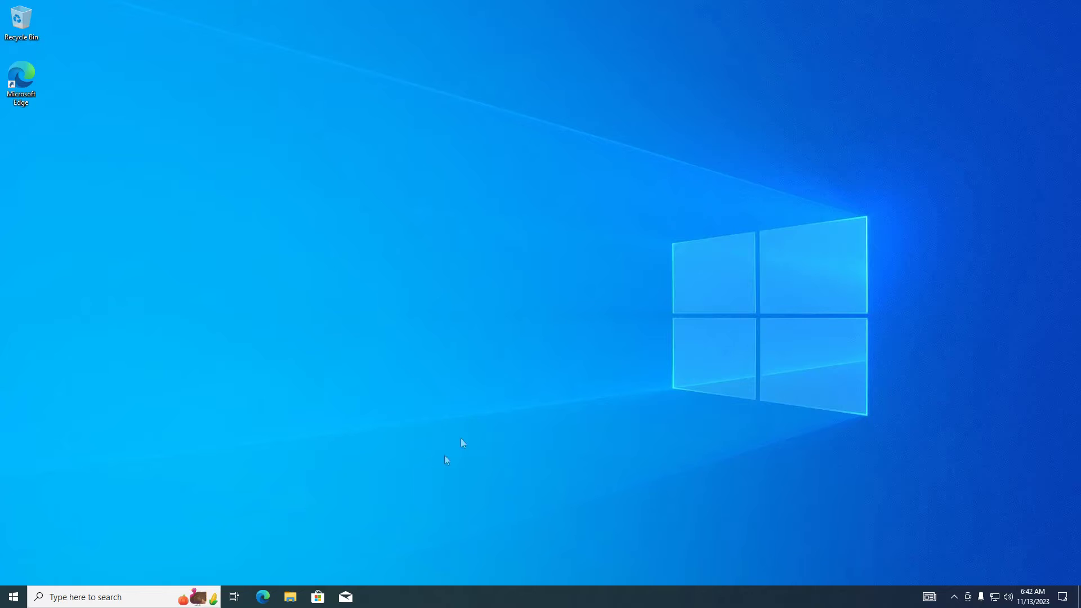
key("super+e")
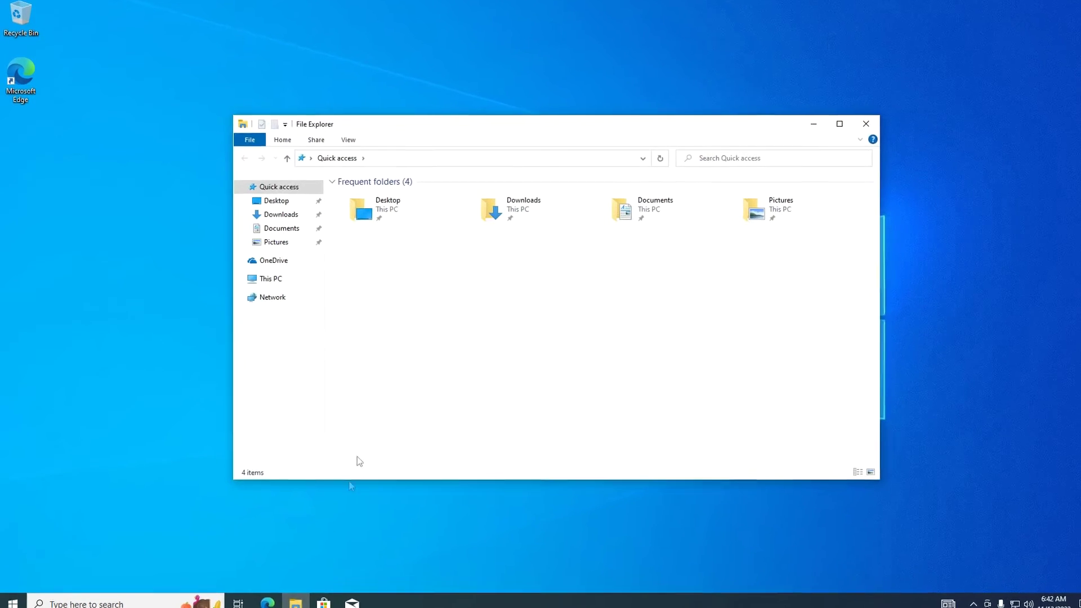
Browse to the old OneDrive Desktop folder inside C:\Windows.old\Users.
left_click(309, 280)
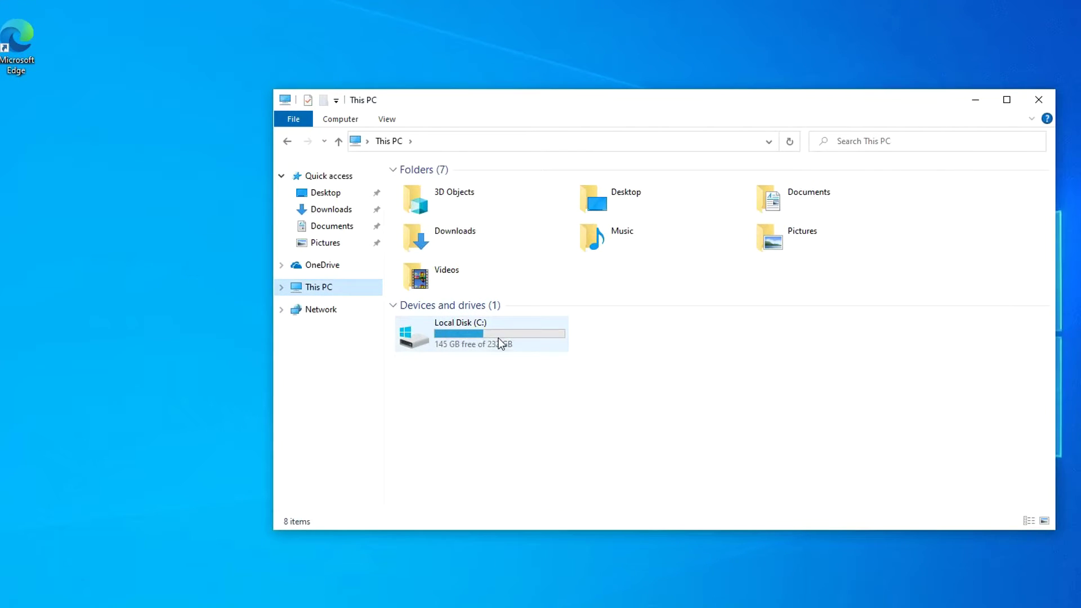
double_click(498, 338)
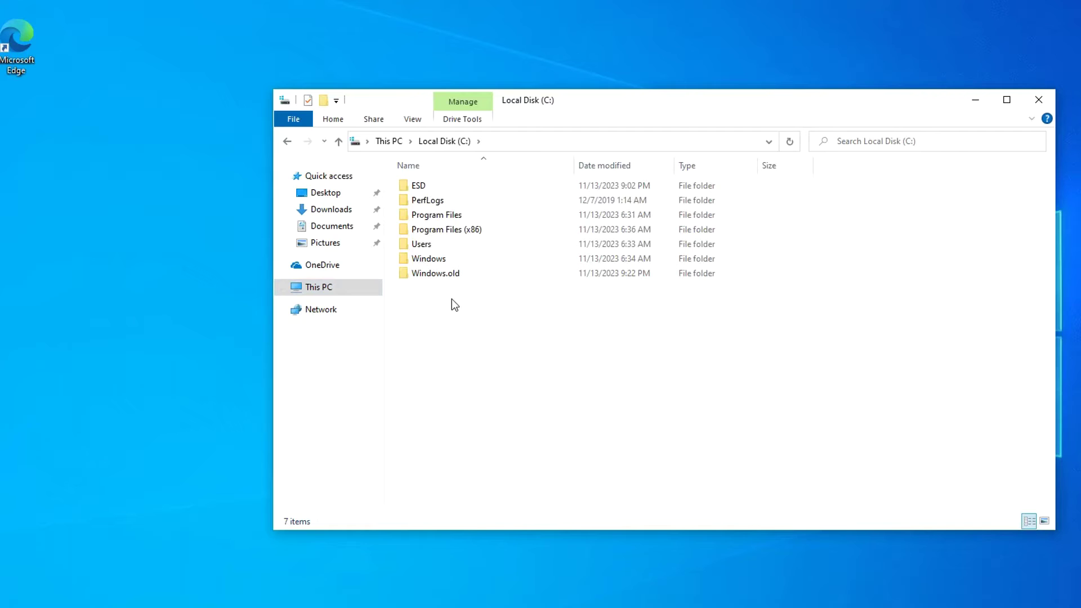
double_click(434, 273)
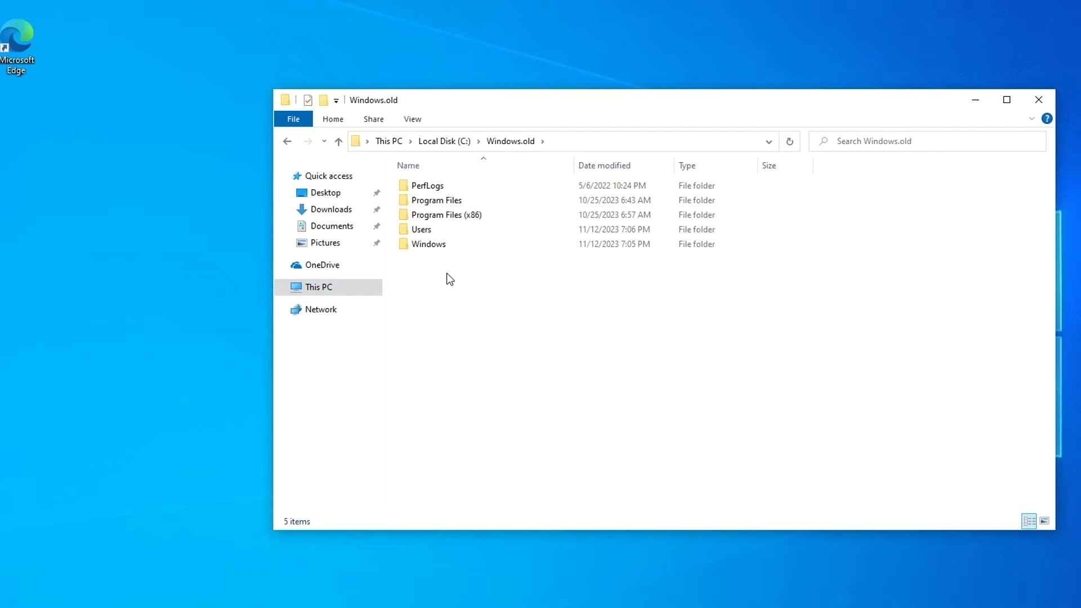
left_click(437, 231)
double_click(437, 231)
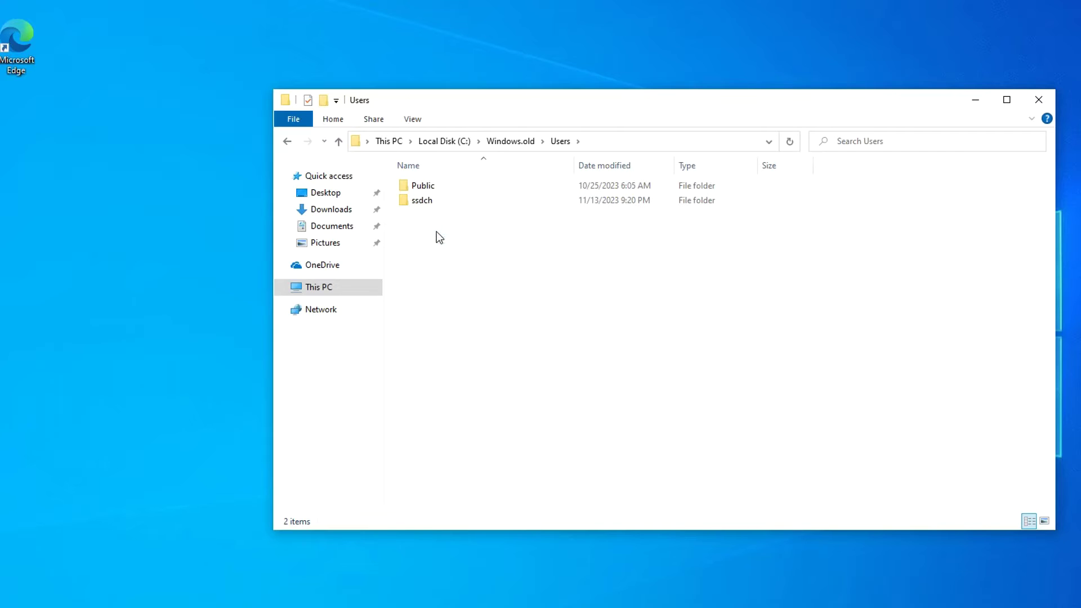
double_click(444, 202)
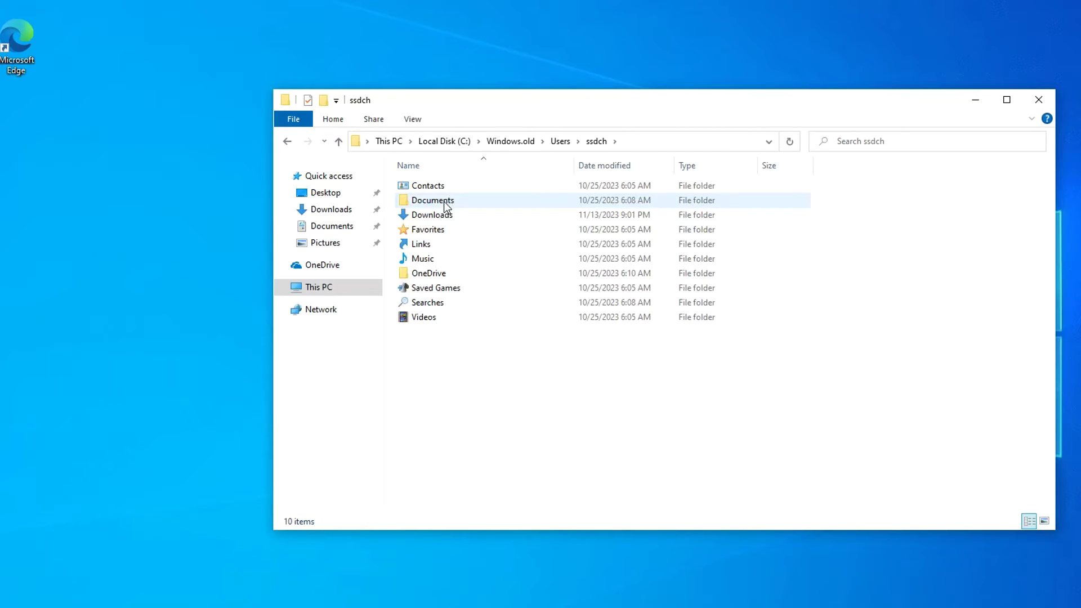
double_click(428, 274)
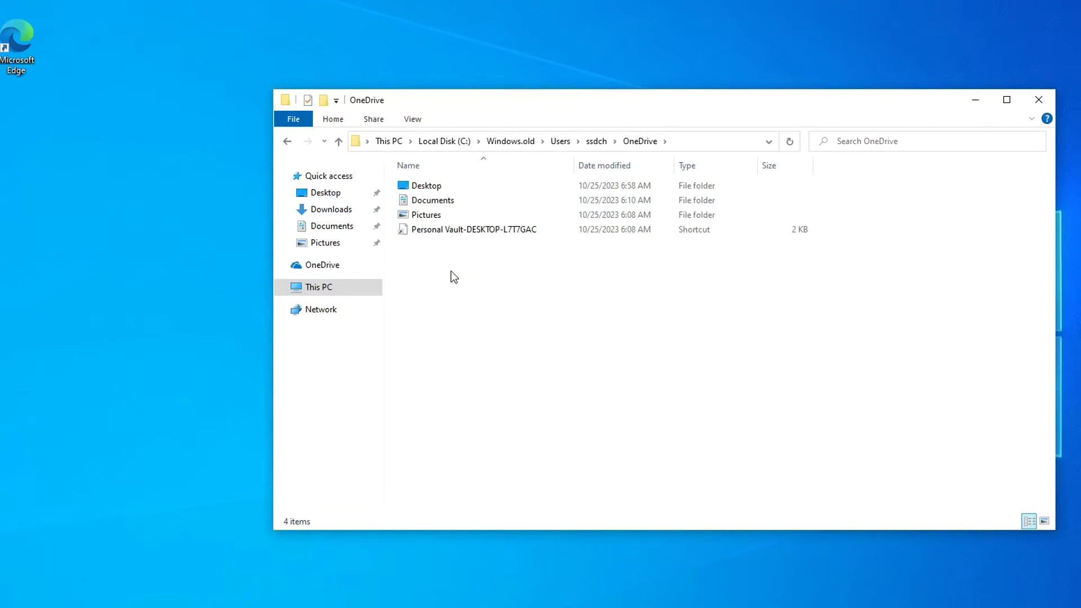
double_click(426, 186)
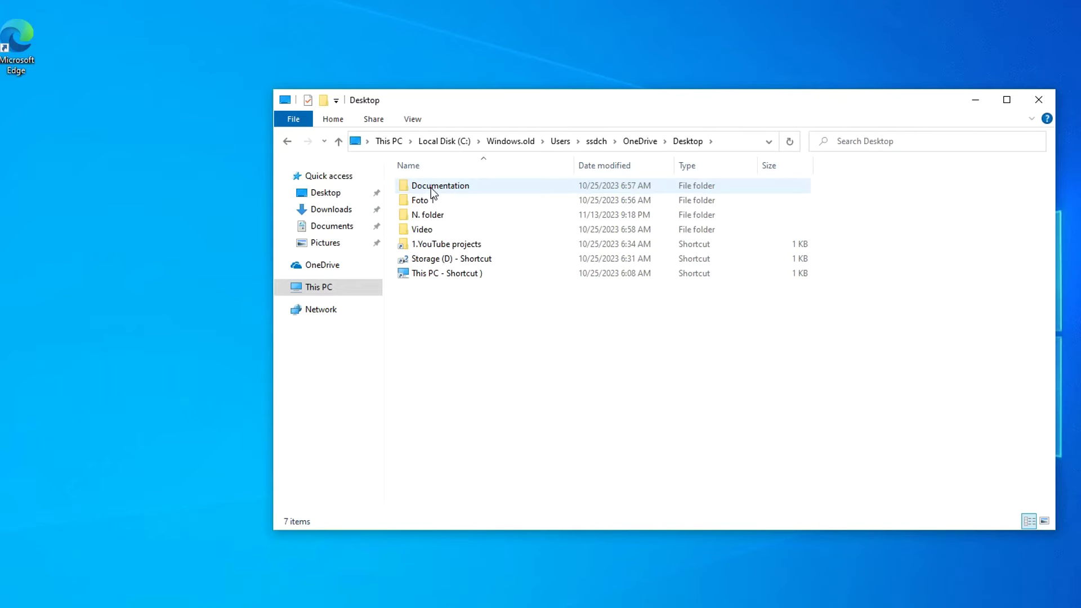
Preview the old Documentation, Foto 1 and Video folders, returning to the old Desktop each time.
double_click(412, 188)
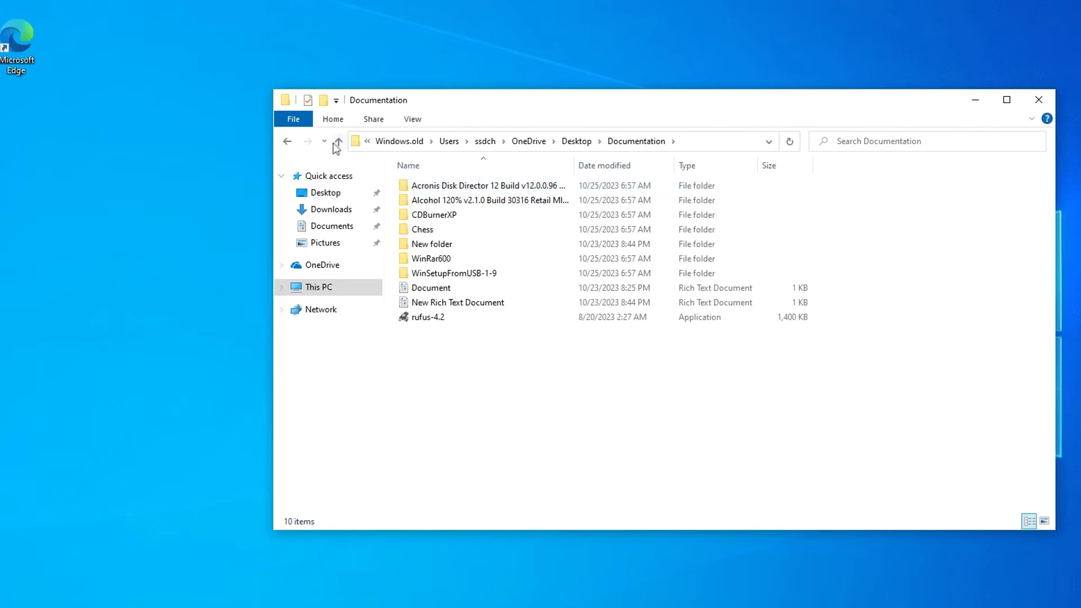
left_click(338, 141)
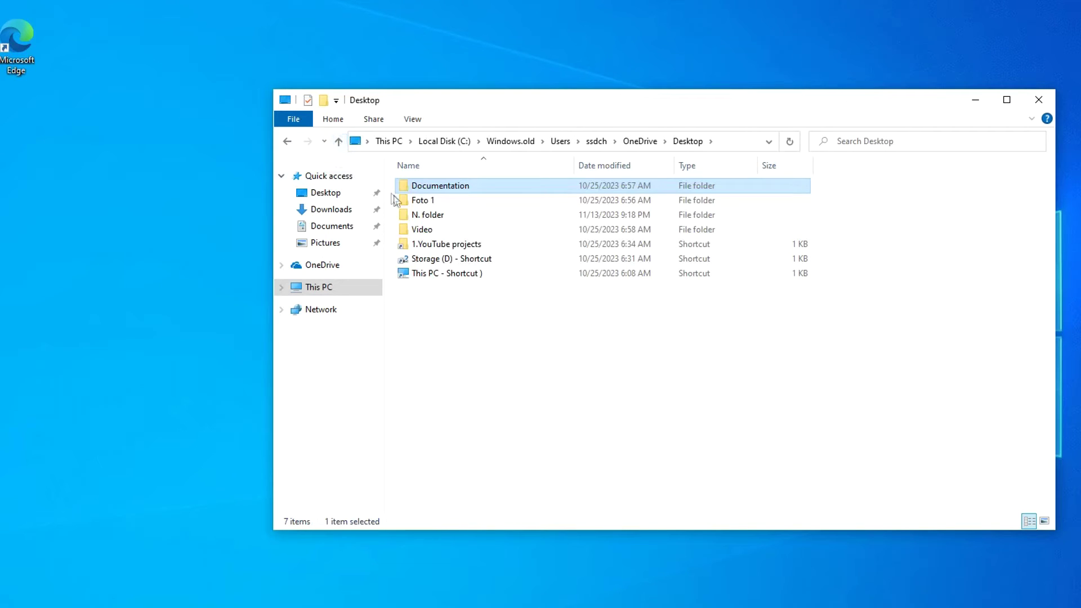
double_click(422, 200)
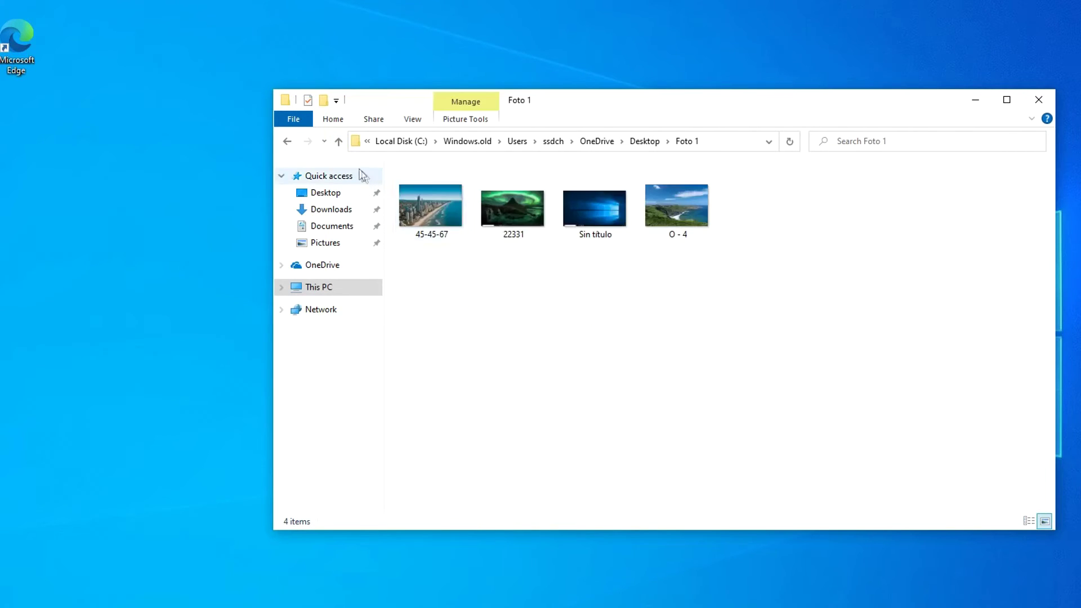
left_click(338, 141)
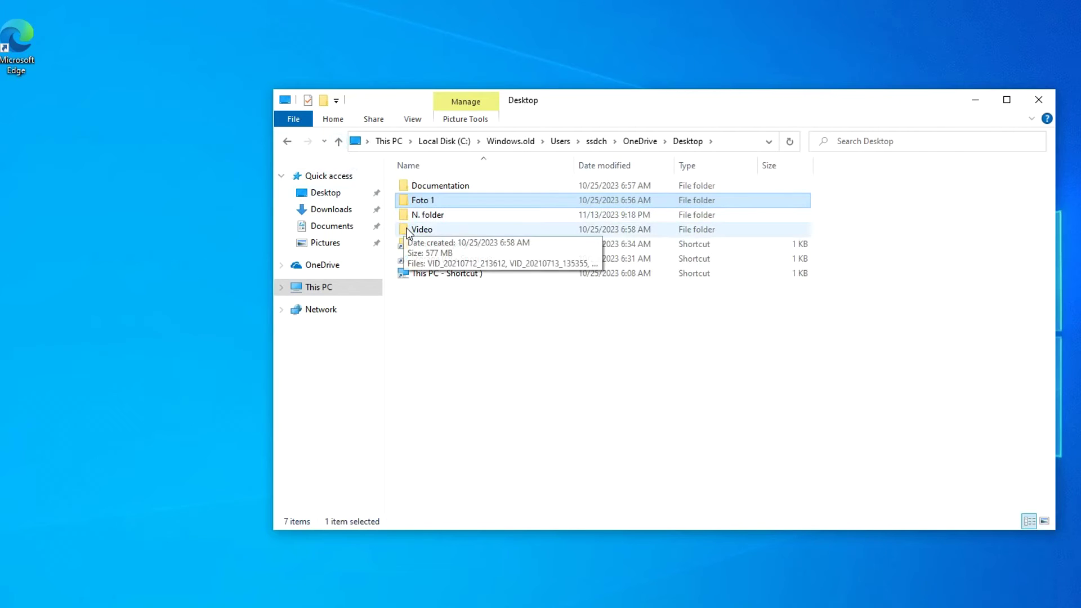
double_click(421, 229)
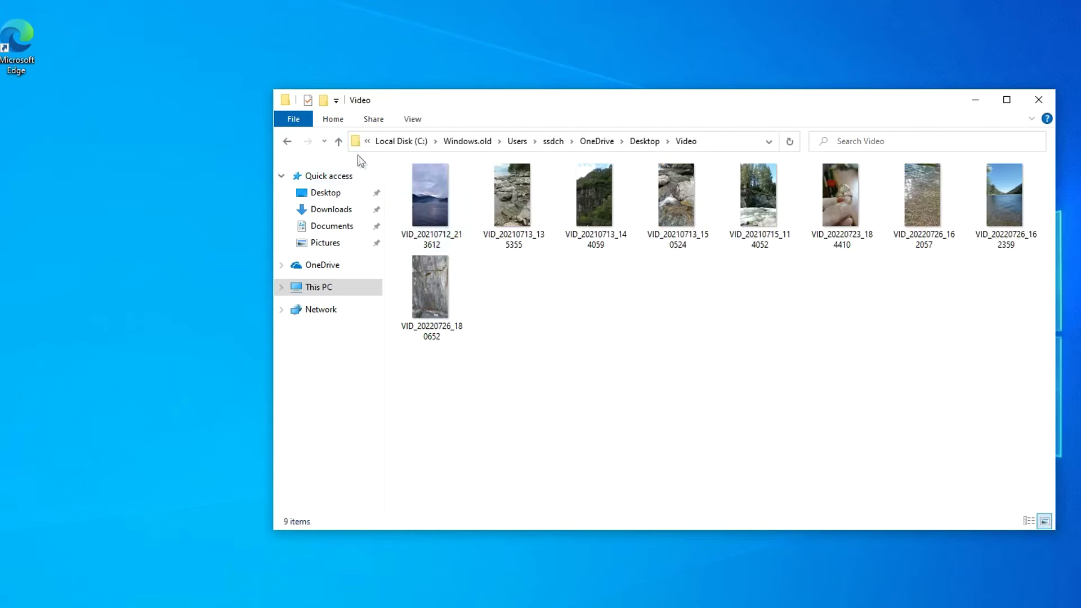
left_click(339, 143)
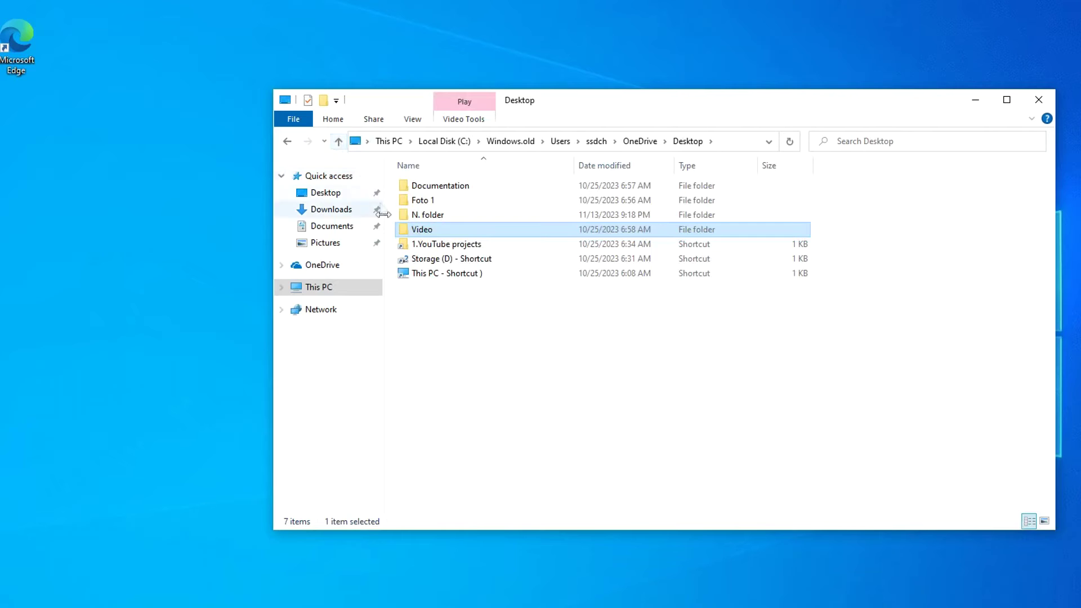
Navigate to the old AIDA64 folder in C:\Windows.old\Program Files (x86).
left_click(372, 289)
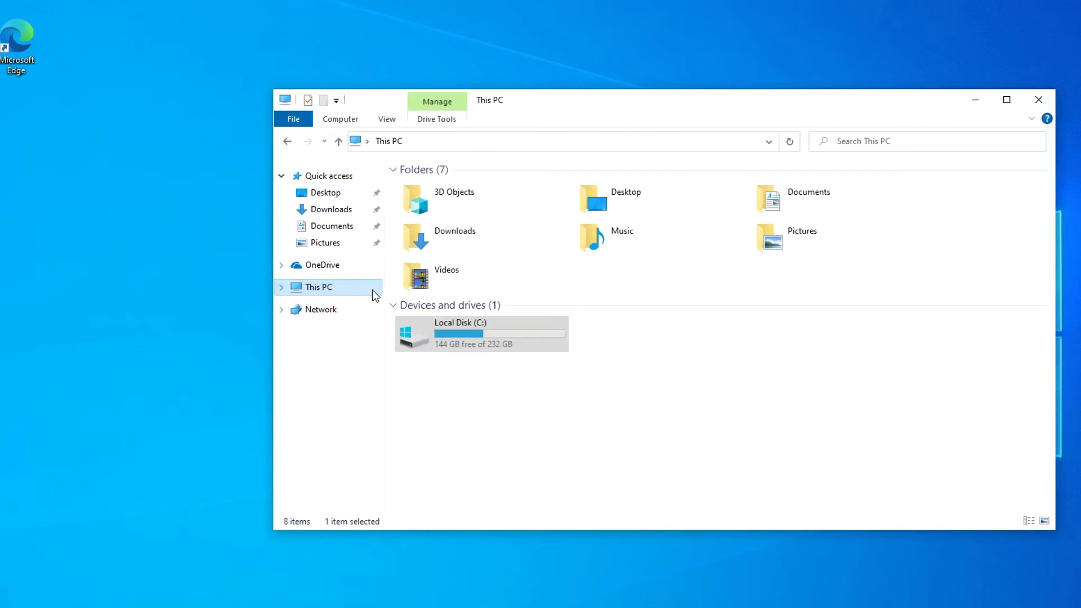
double_click(499, 329)
double_click(452, 274)
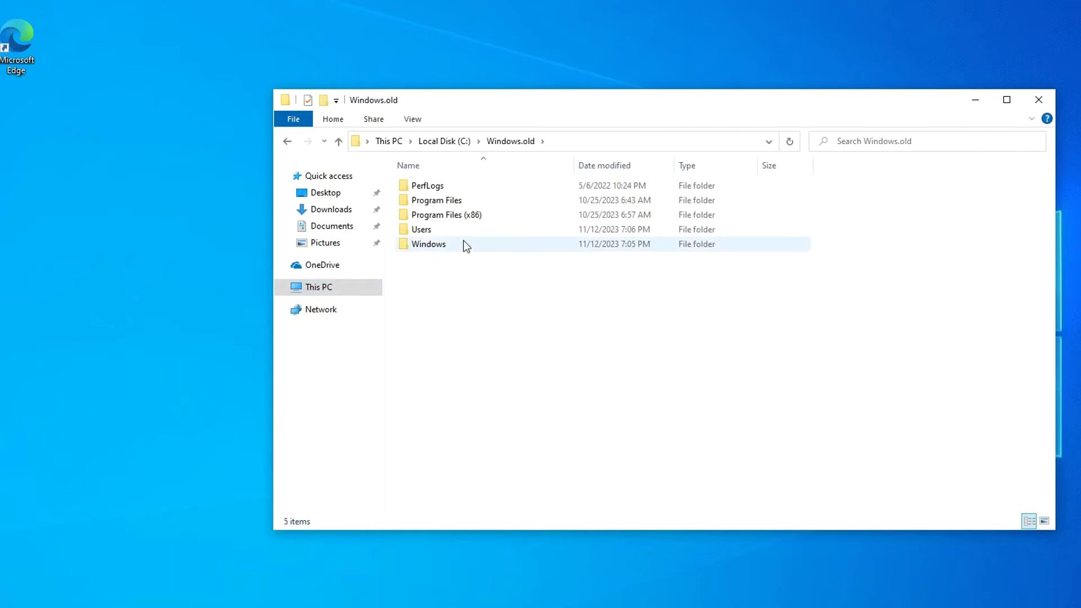
left_click(460, 217)
double_click(460, 217)
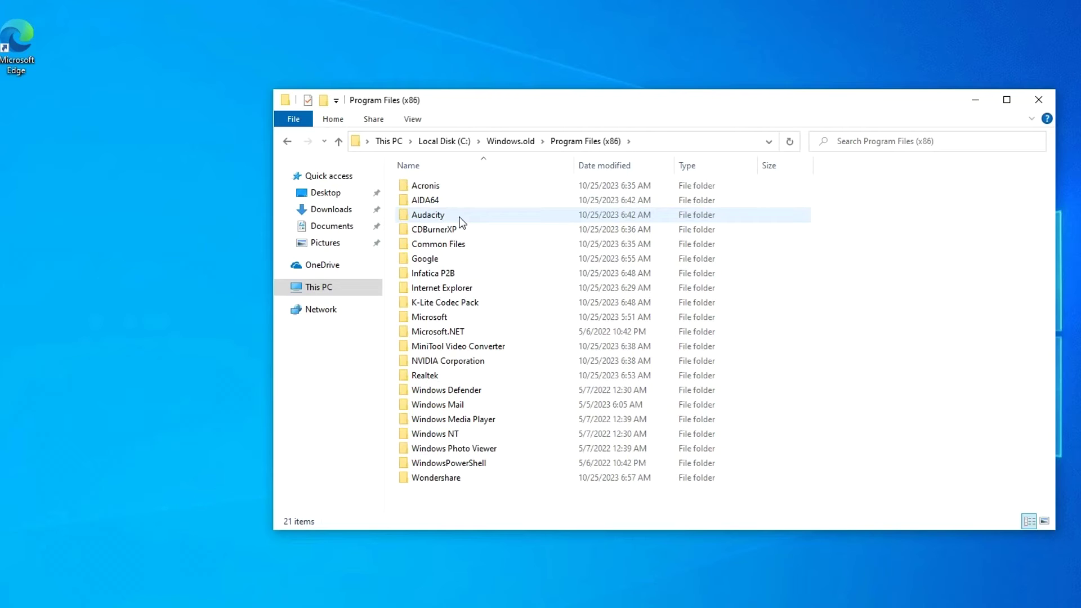
double_click(405, 201)
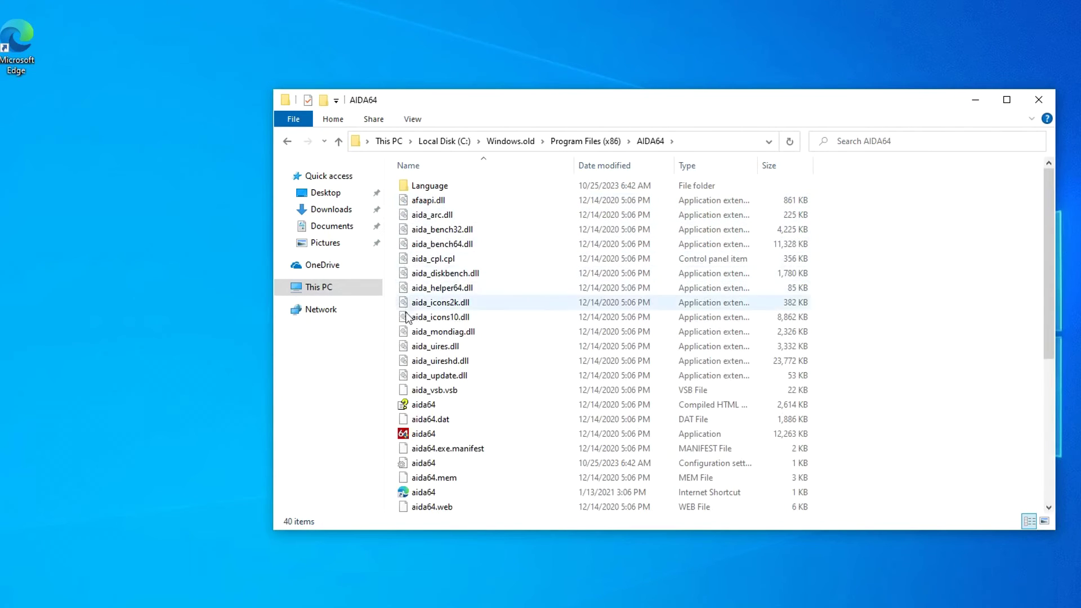
Send aida64.exe to the desktop as a shortcut and move the icon right.
left_click(406, 435)
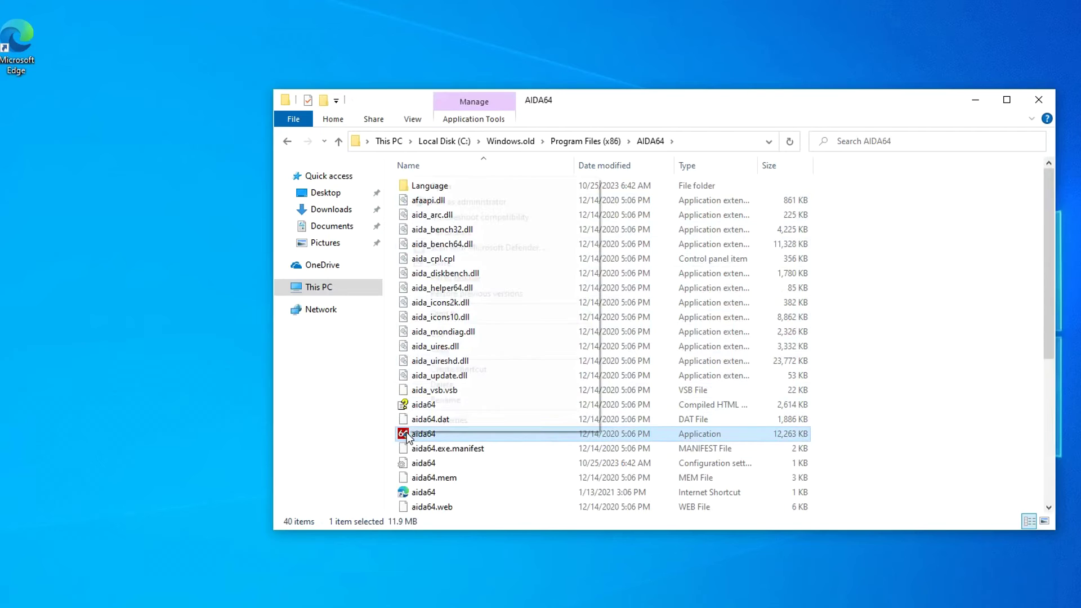
right_click(407, 434)
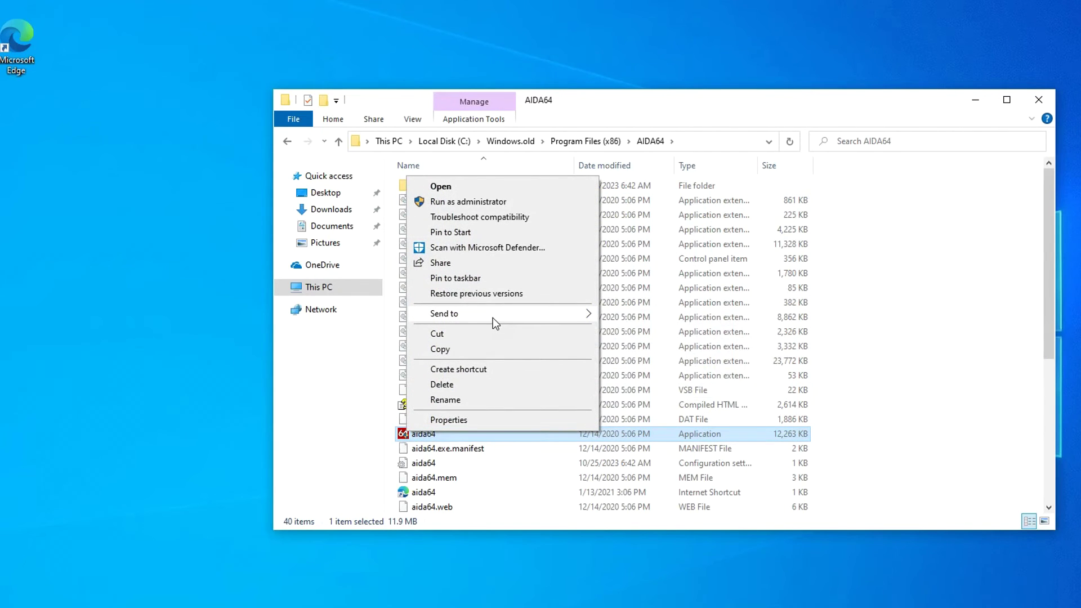
mouse_move(474, 313)
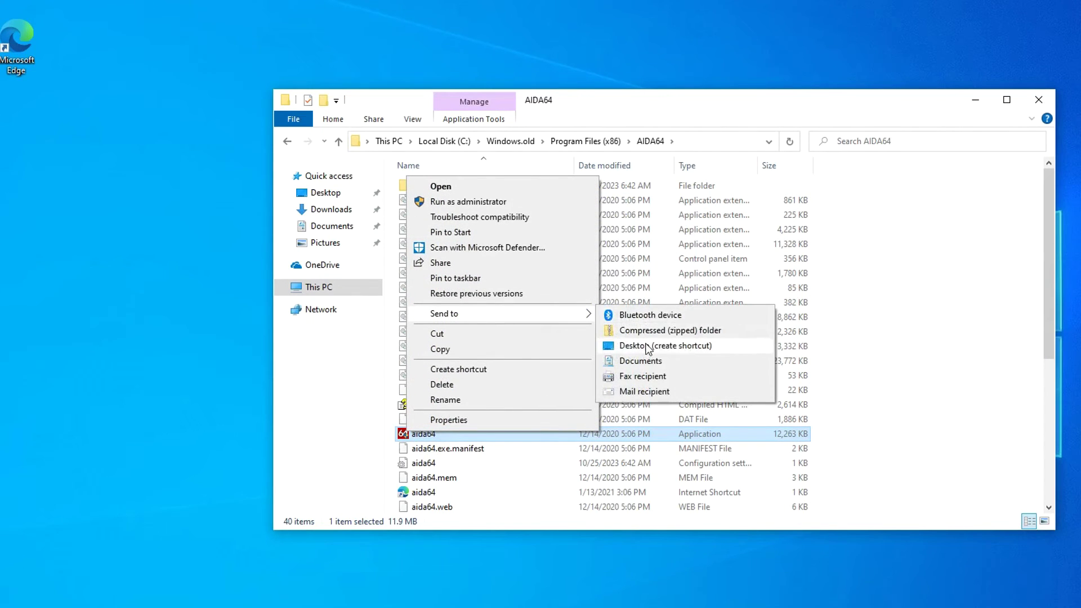
left_click(736, 347)
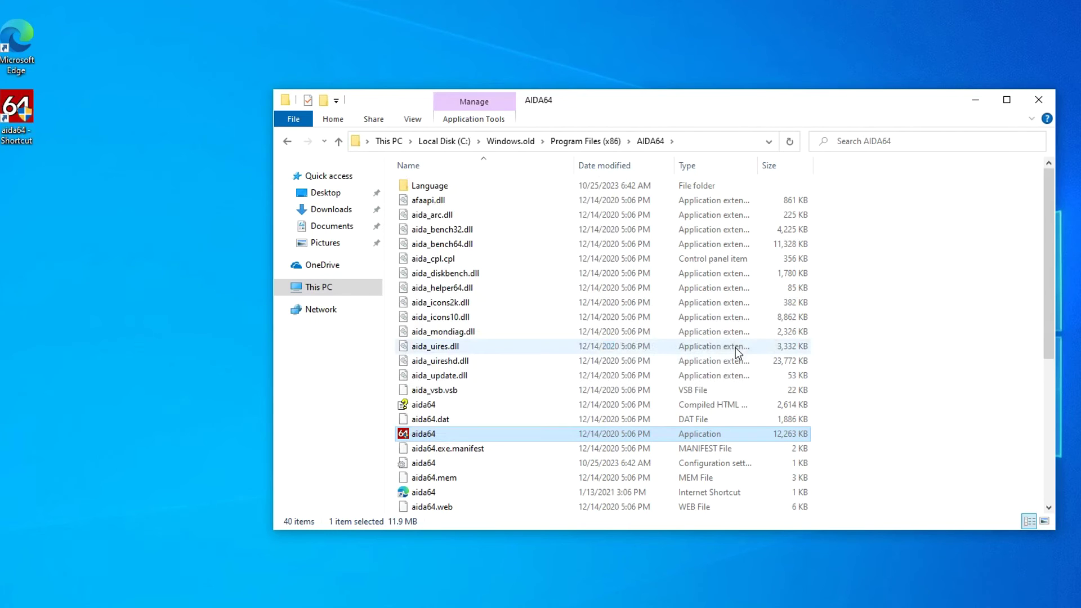
left_click_drag(17, 114, 245, 190)
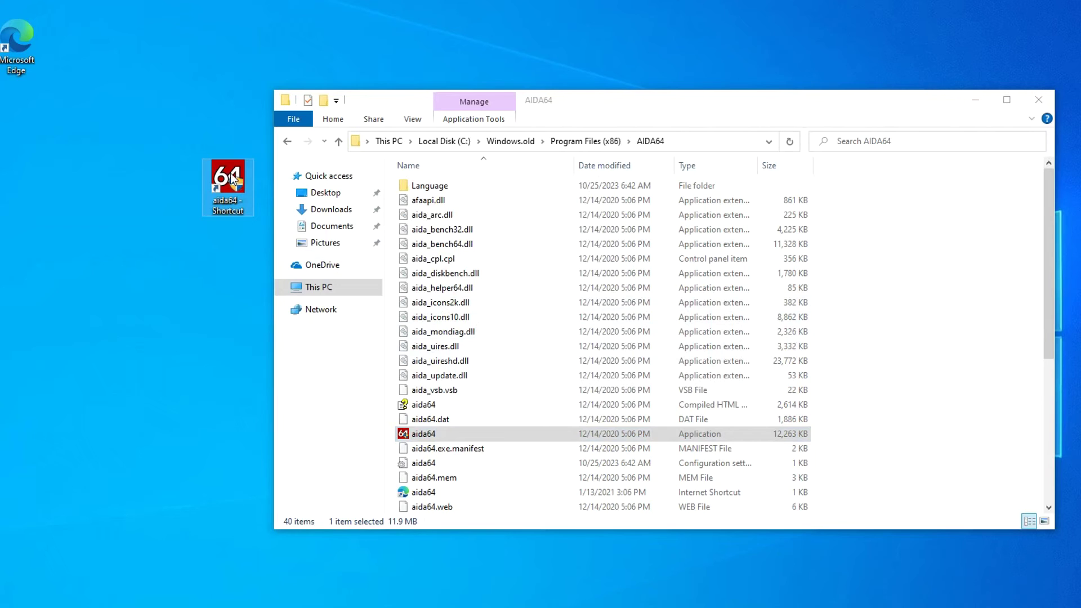
Test the aida64 shortcut, dismiss AIDA64's startup warning, and close AIDA64.
double_click(228, 181)
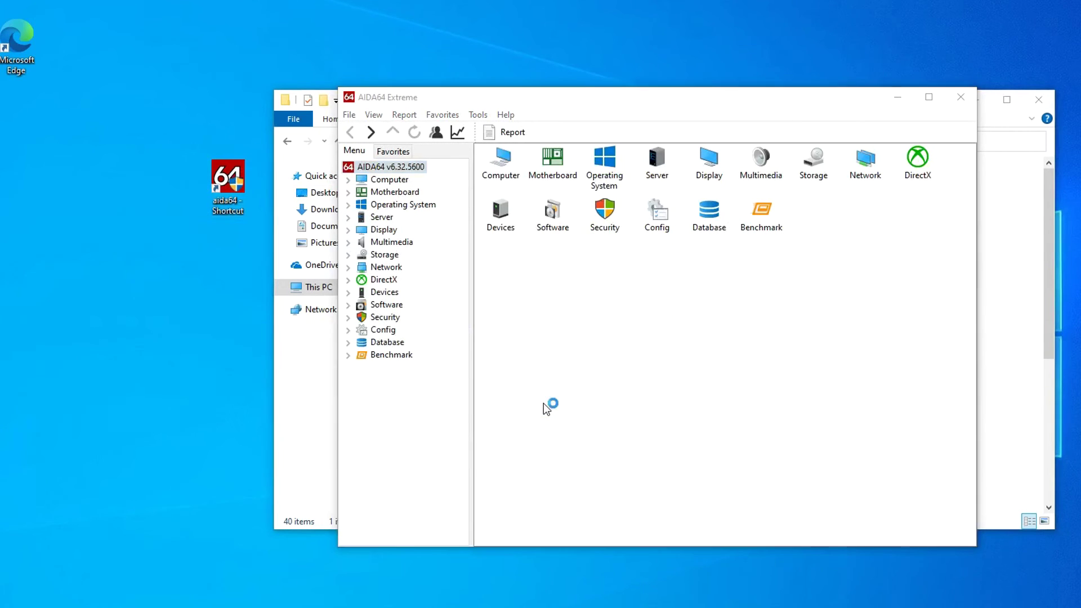
left_click(685, 385)
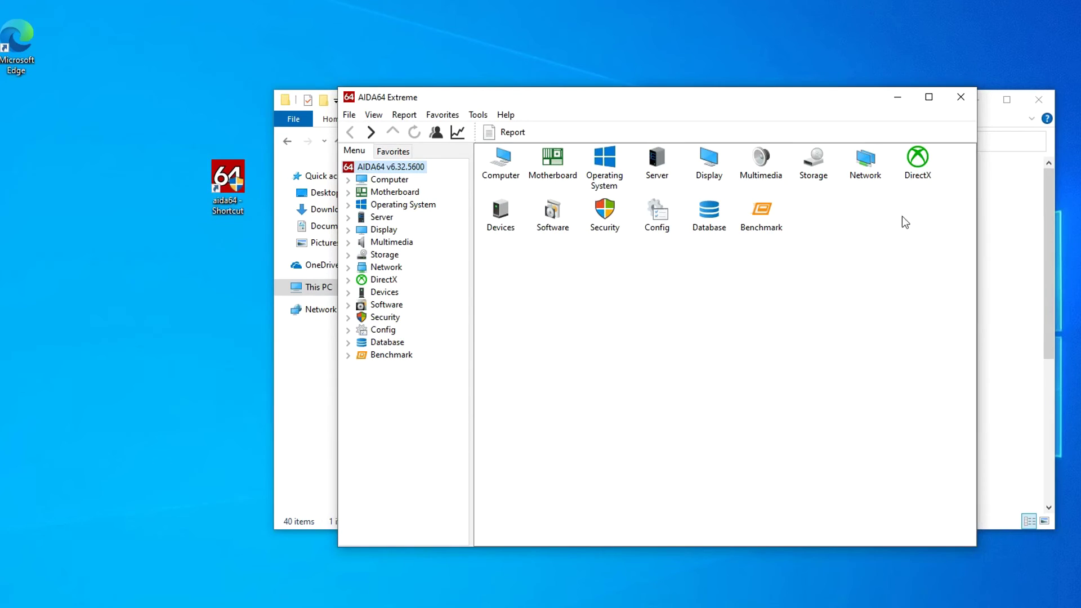
left_click(960, 97)
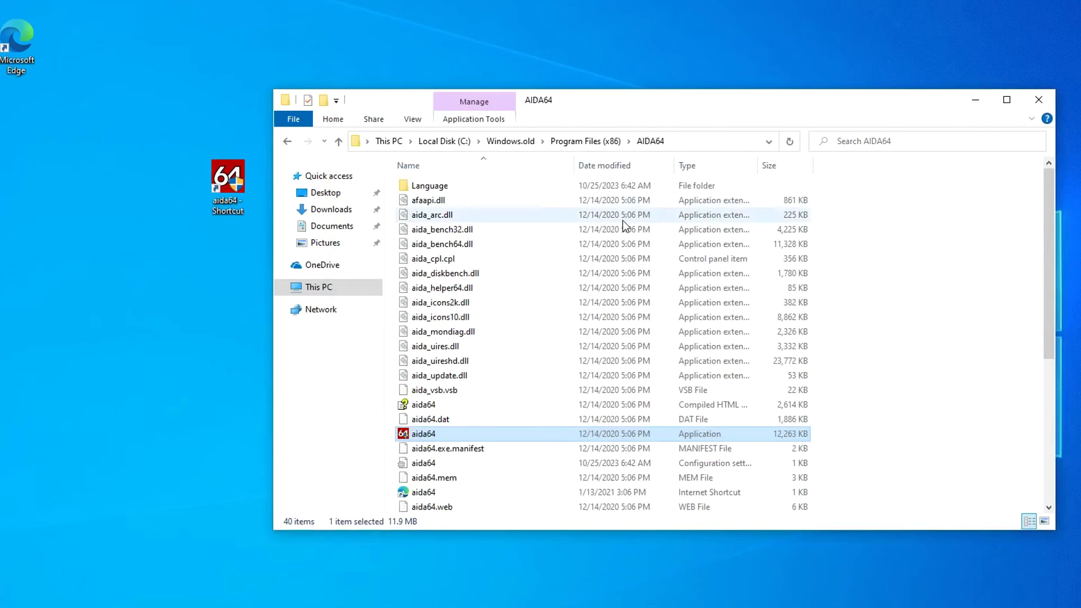
Create a desktop shortcut for the old audacity.exe and place it above the aida64 shortcut.
left_click(336, 144)
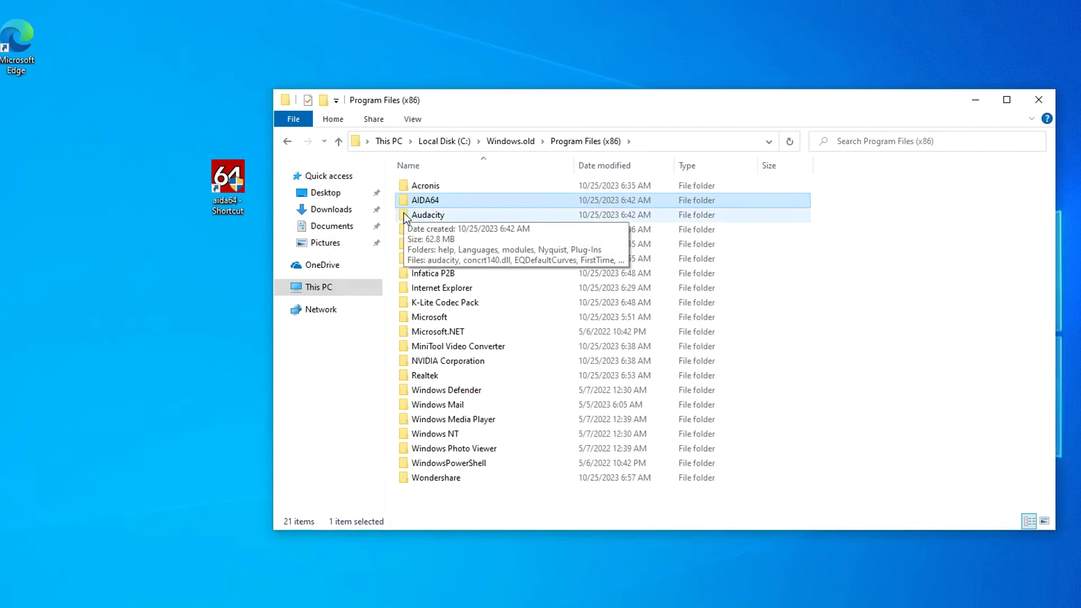
double_click(404, 215)
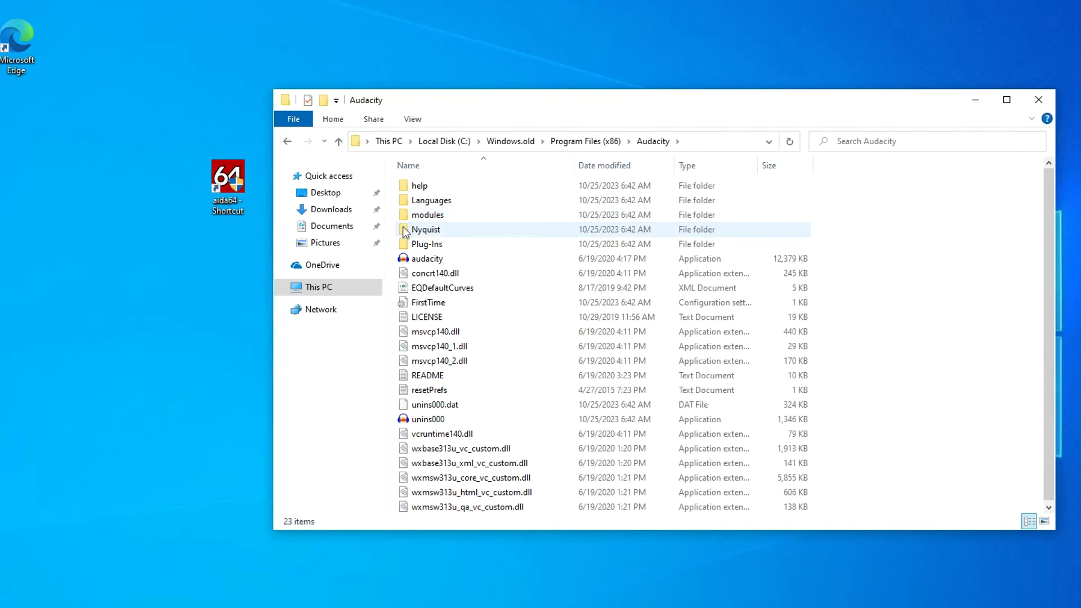
right_click(404, 260)
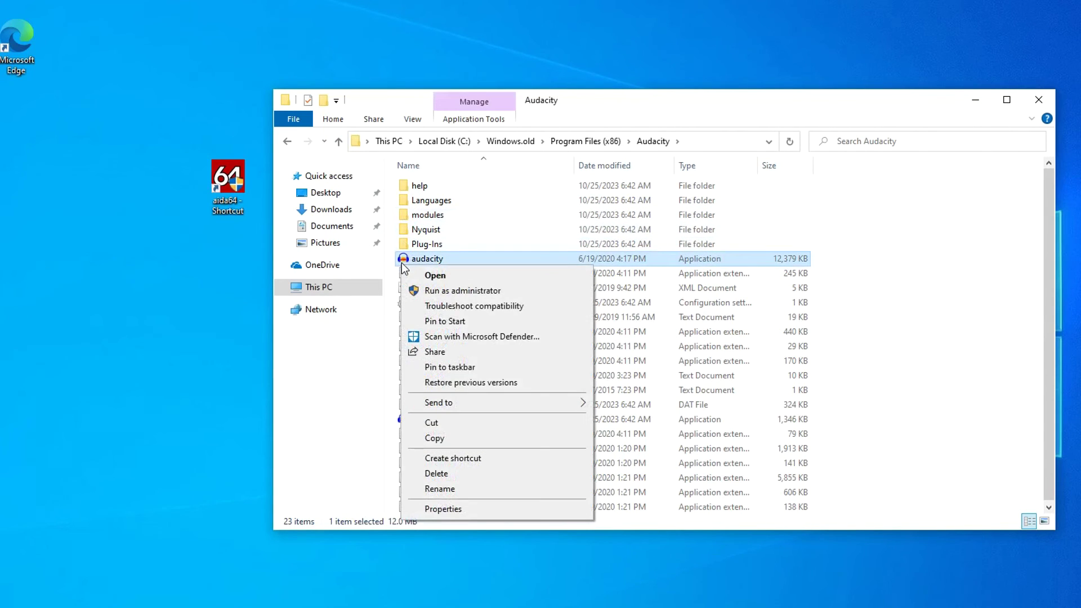
mouse_move(439, 403)
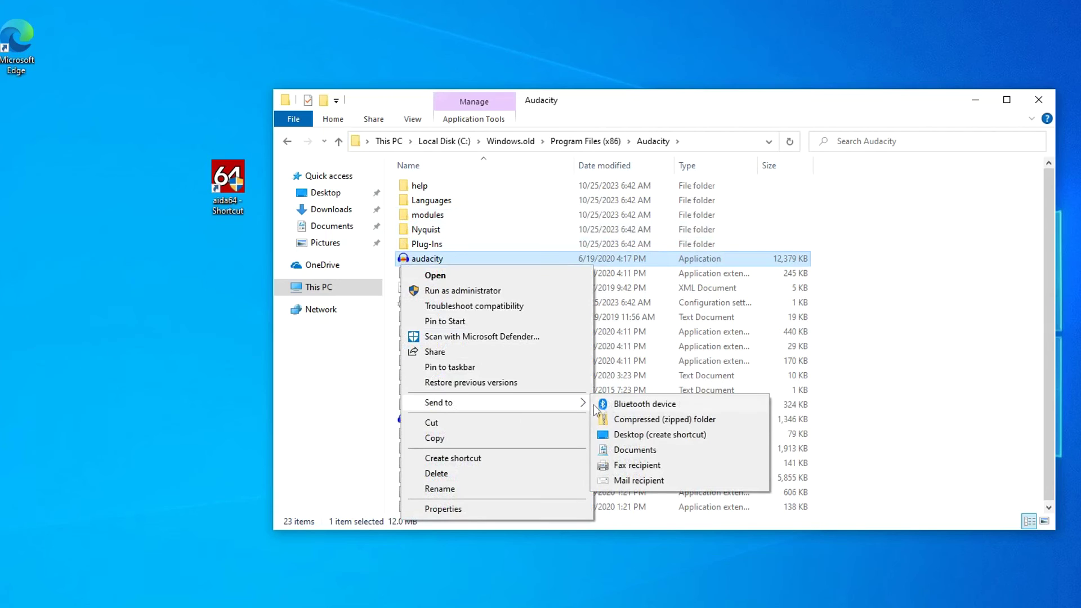
left_click(736, 439)
left_click_drag(17, 115, 232, 111)
Launch Audacity from the shortcut, decline file association, dismiss the help message, and close it.
double_click(233, 111)
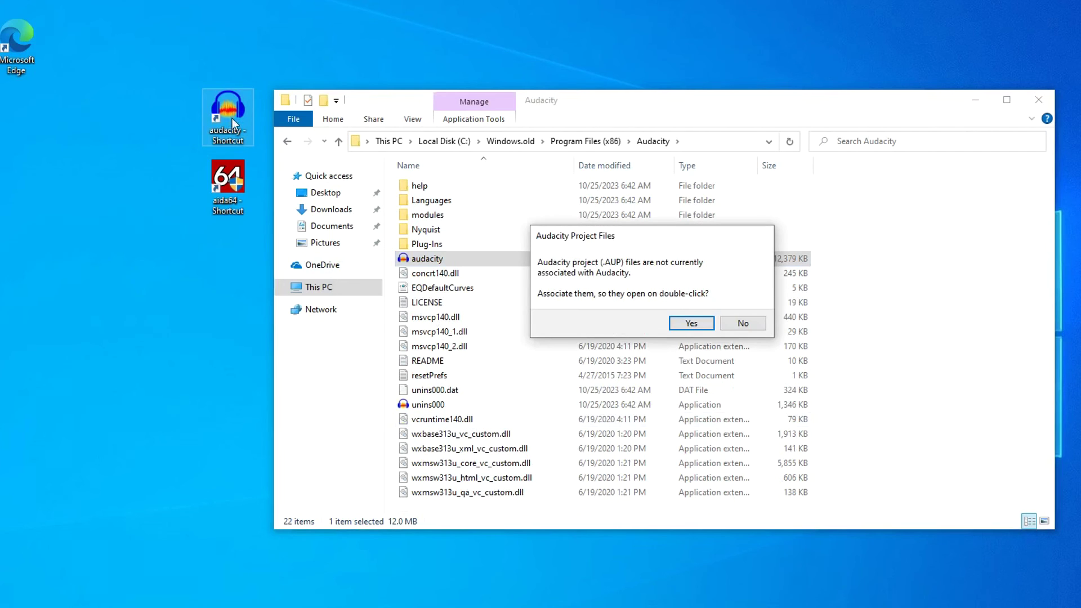
left_click(742, 323)
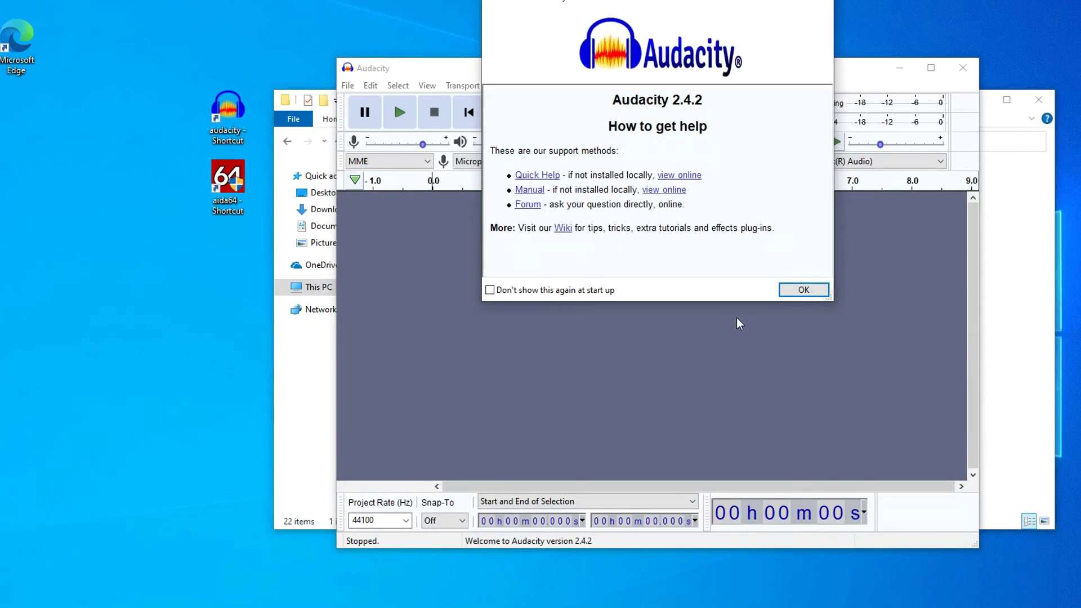
left_click(793, 291)
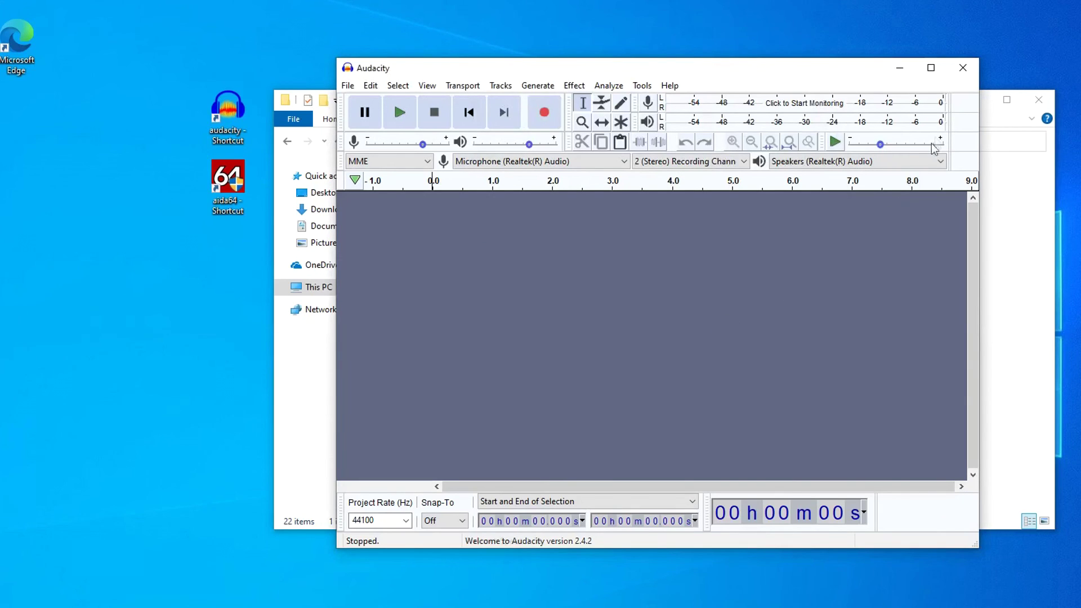
left_click(962, 67)
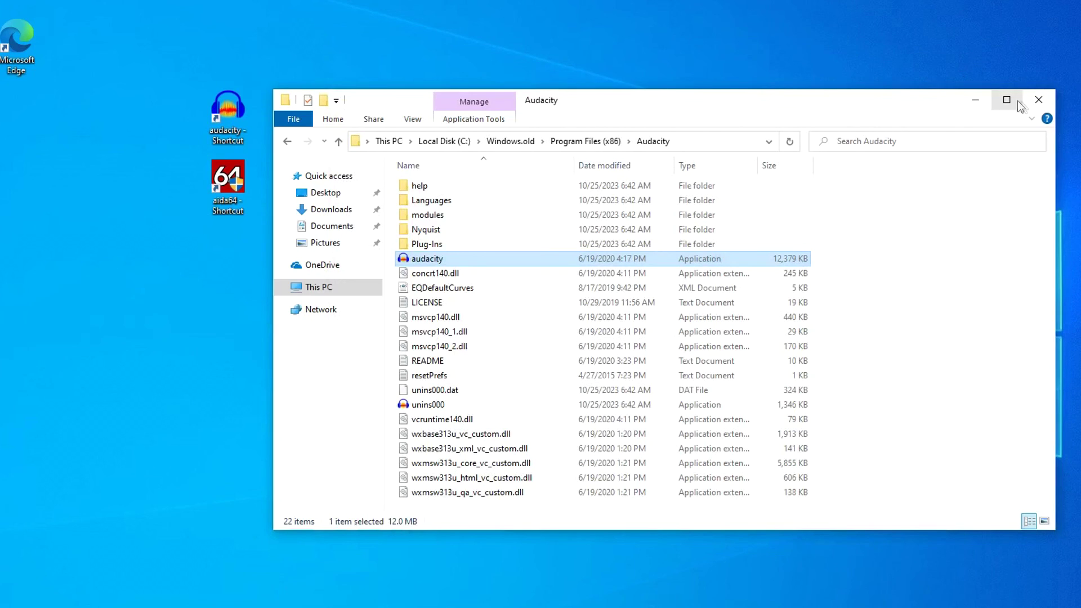
Close File Explorer so only the Audacity and AIDA64 shortcuts remain beside Edge and Recycle Bin.
left_click(1039, 99)
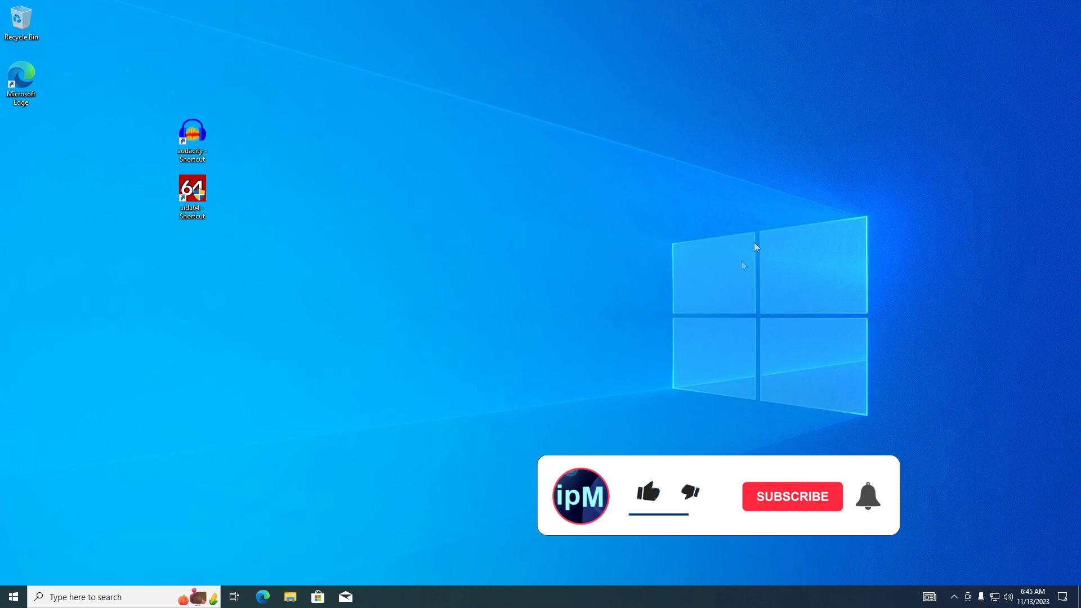